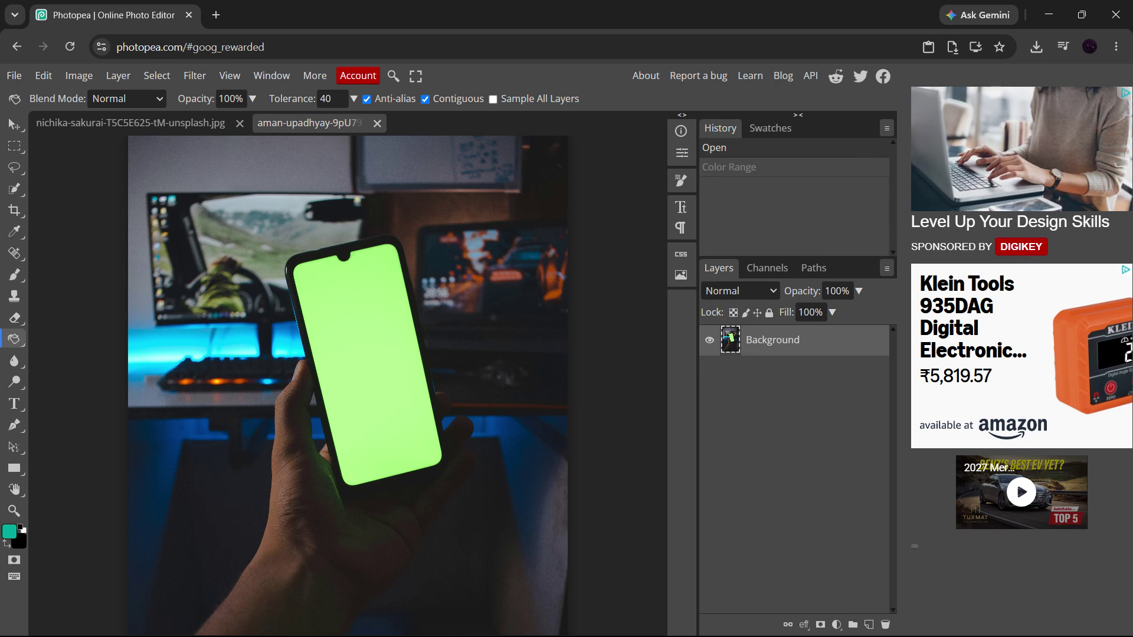
# Start a Color Range selection with Sampled Colors and sample the green of the phone screen
pyautogui.click(156, 75)
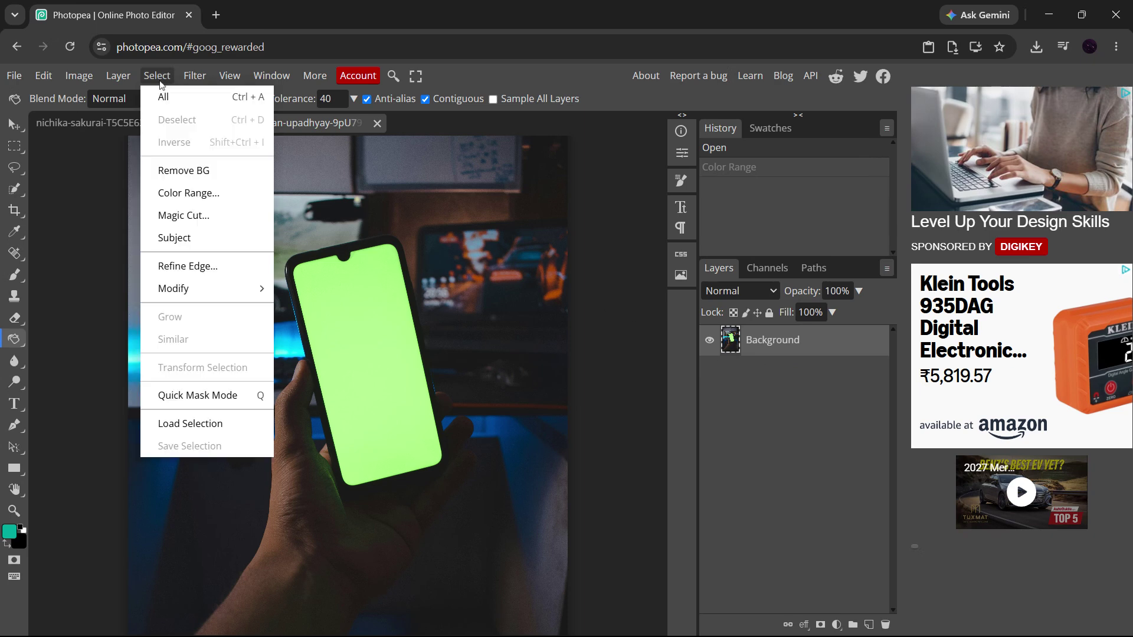
pyautogui.click(196, 195)
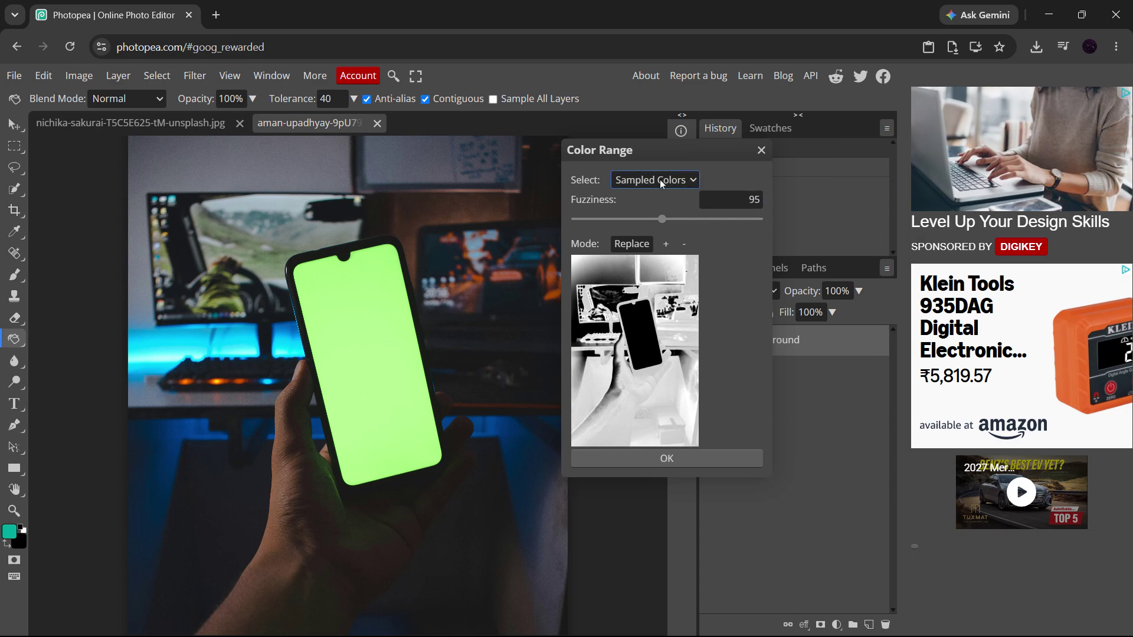
pyautogui.click(361, 355)
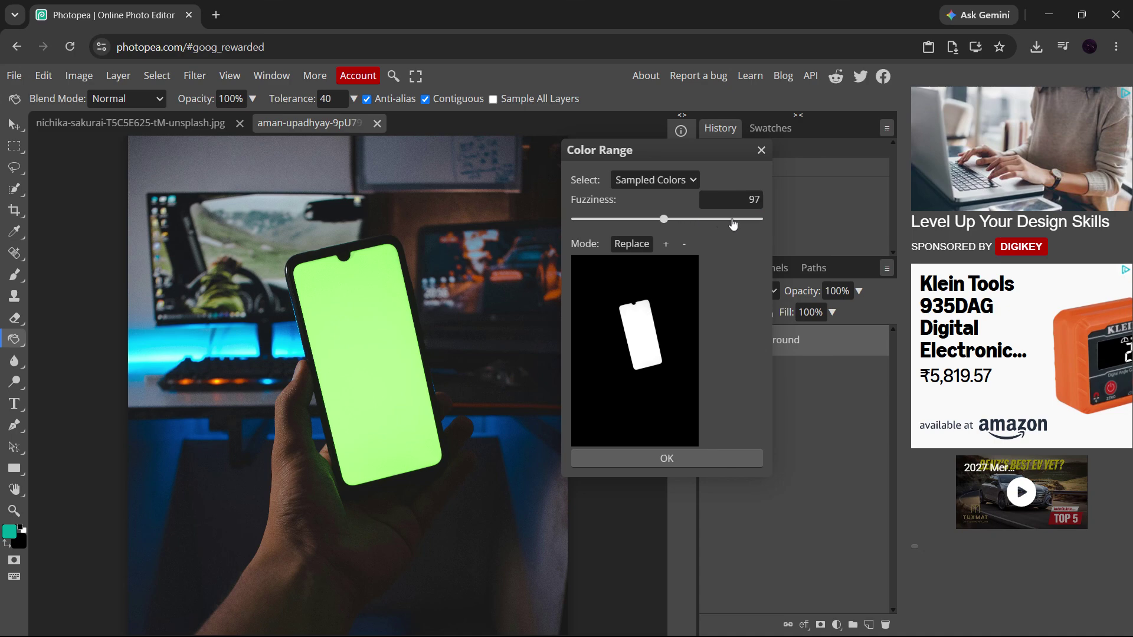
# Set the Color Range fuzziness to 95 and apply the selection to the green phone screen
pyautogui.scroll(2, 730, 224)
pyautogui.moveTo(729, 224); pyautogui.dragTo(726, 223)
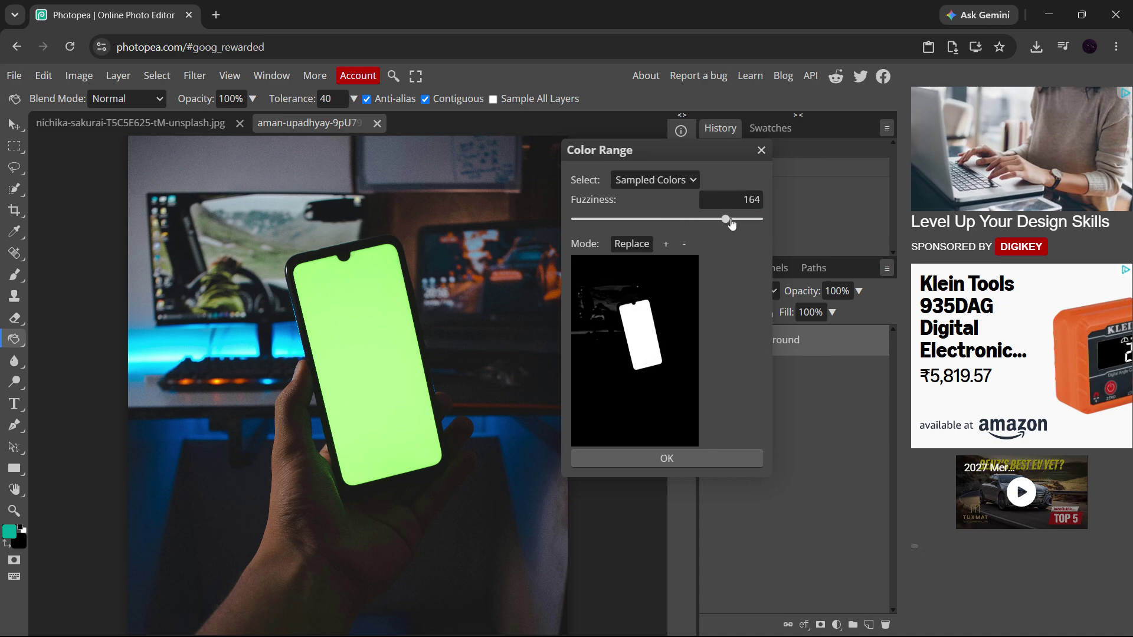
pyautogui.write('100')
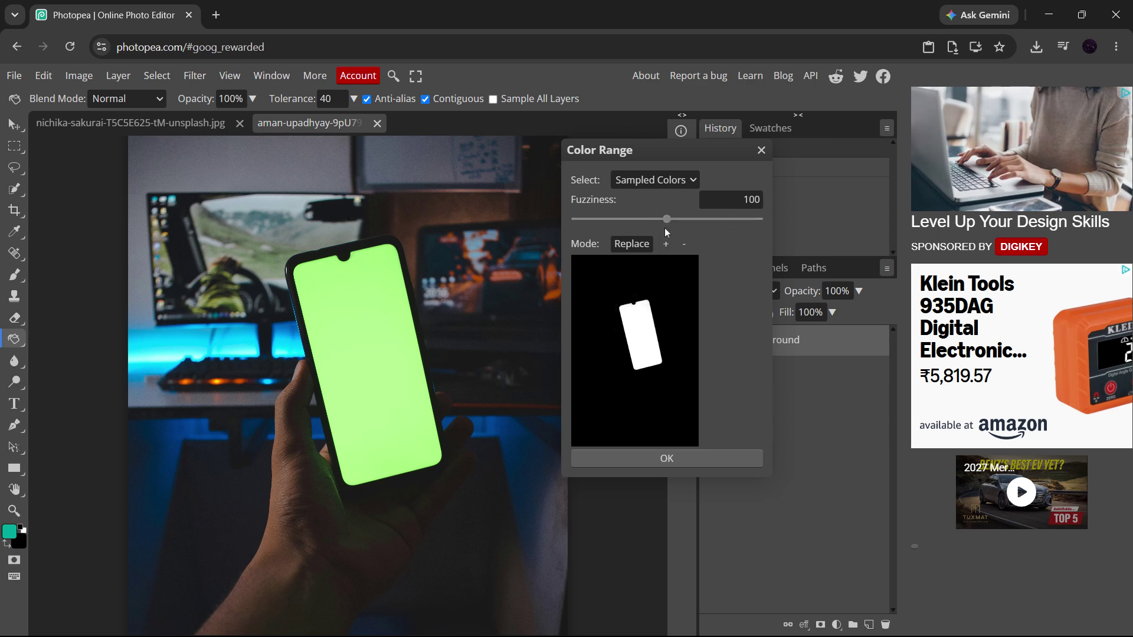
pyautogui.moveTo(665, 228)
pyautogui.mouseDown()
pyautogui.moveTo(613, 226)
pyautogui.moveTo(671, 228)
pyautogui.mouseUp()
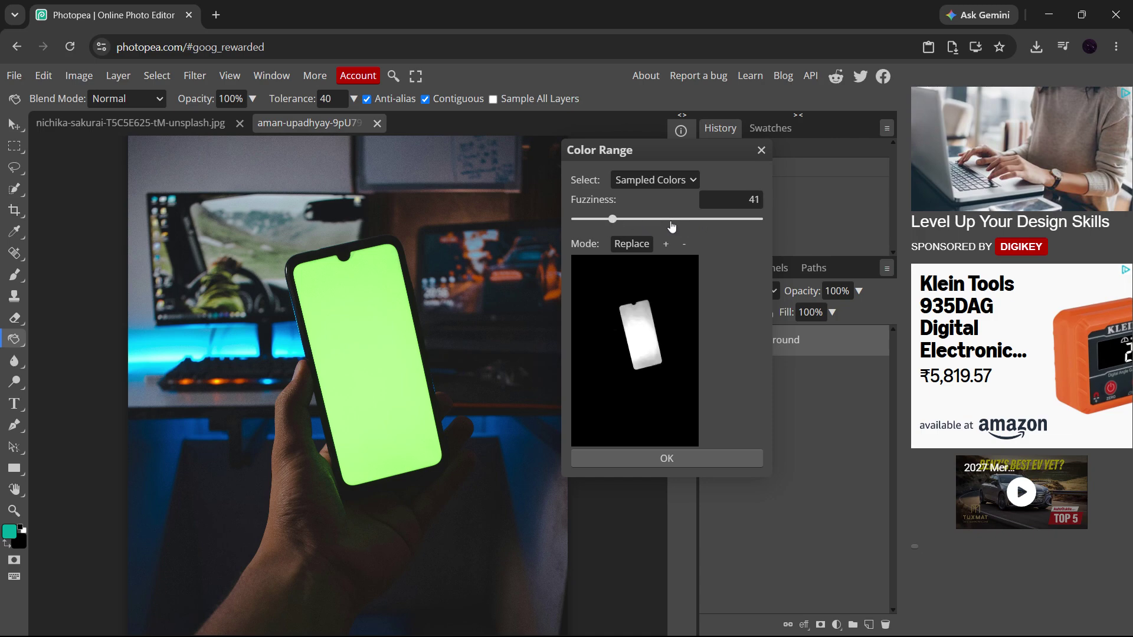
pyautogui.click(737, 202)
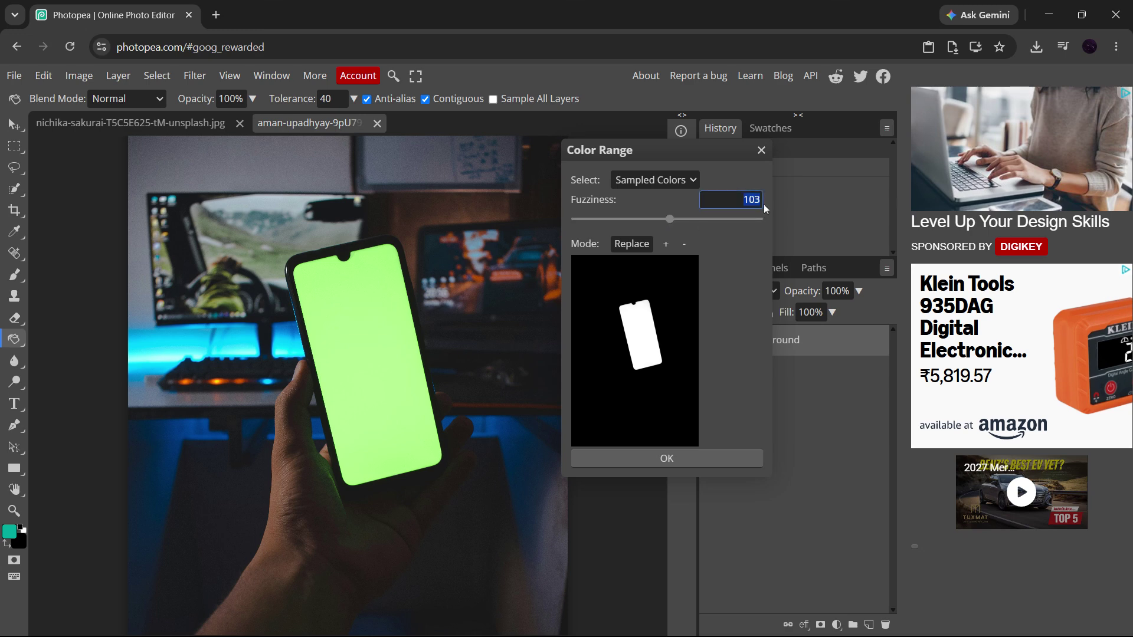
pyautogui.write('95')
pyautogui.press('Return')
pyautogui.click(667, 458)
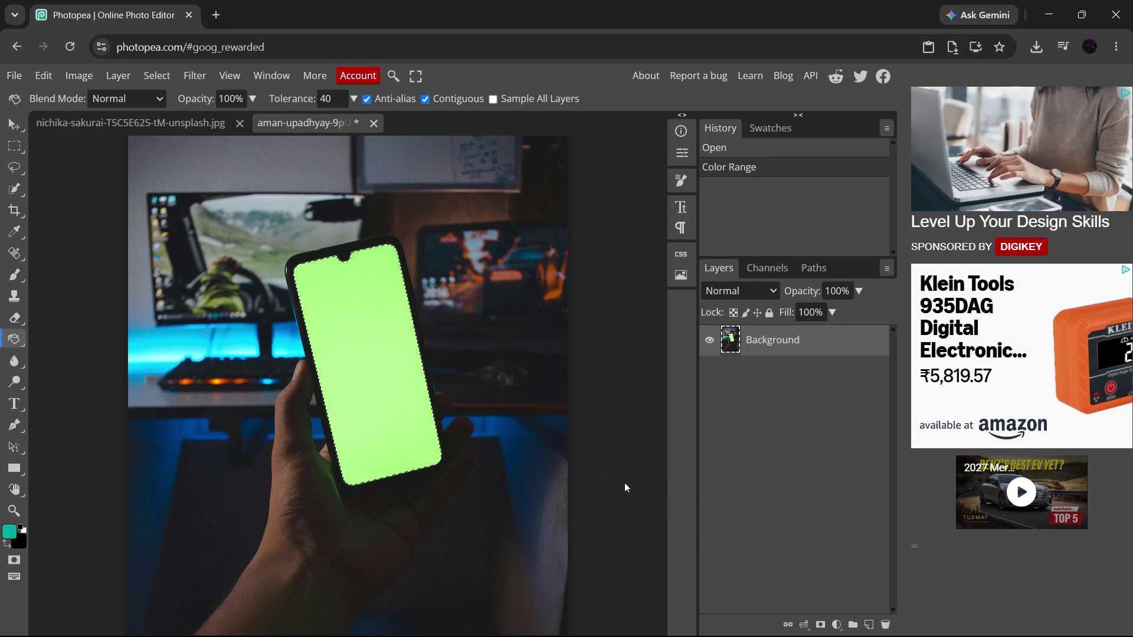
# Try adding a raster mask to the Background layer from the green screen selection, check its edges, and undo the mask
pyautogui.click(821, 625)
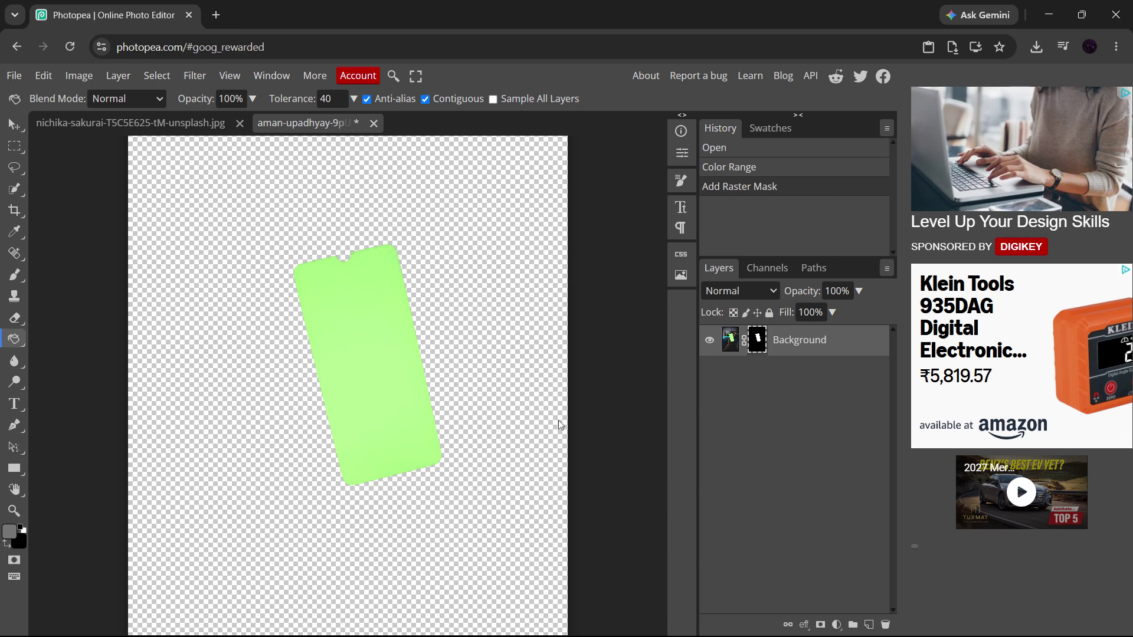
pyautogui.scroll(5, 395, 429)
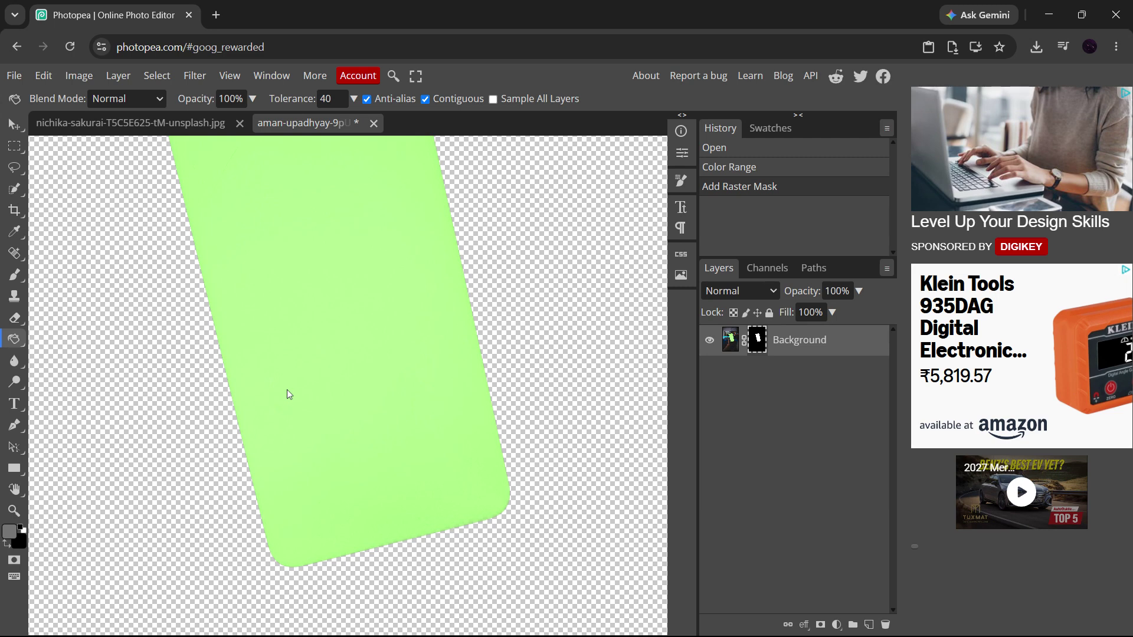
pyautogui.scroll(4, 287, 389)
pyautogui.scroll(-3, 285, 387)
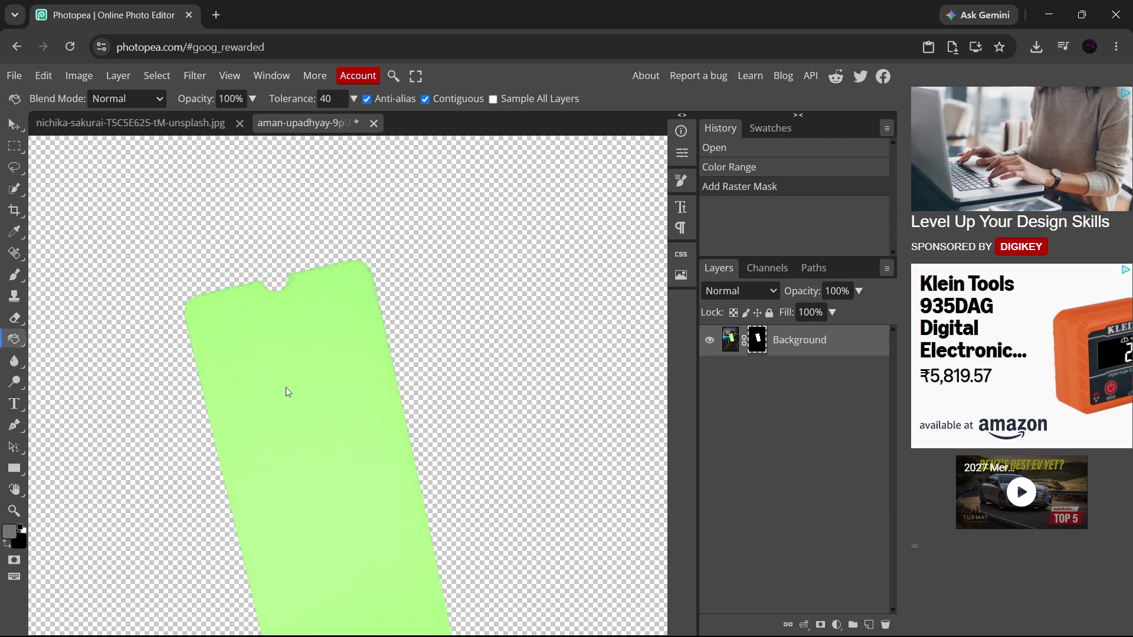
pyautogui.scroll(-2, 285, 390)
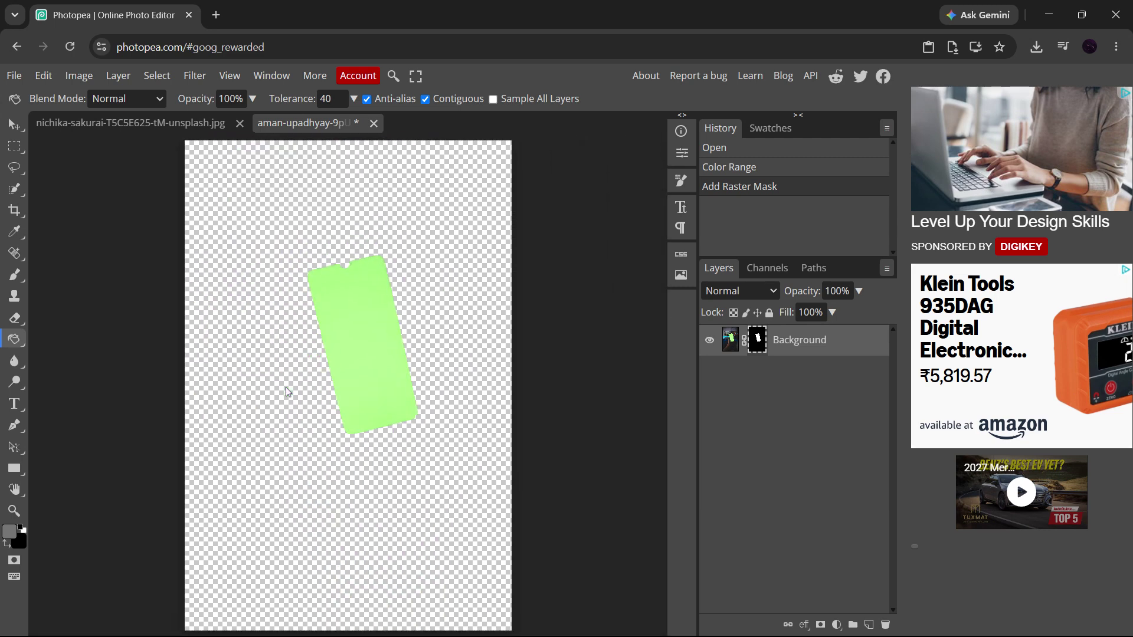
pyautogui.hotkey('ctrl', 'z')
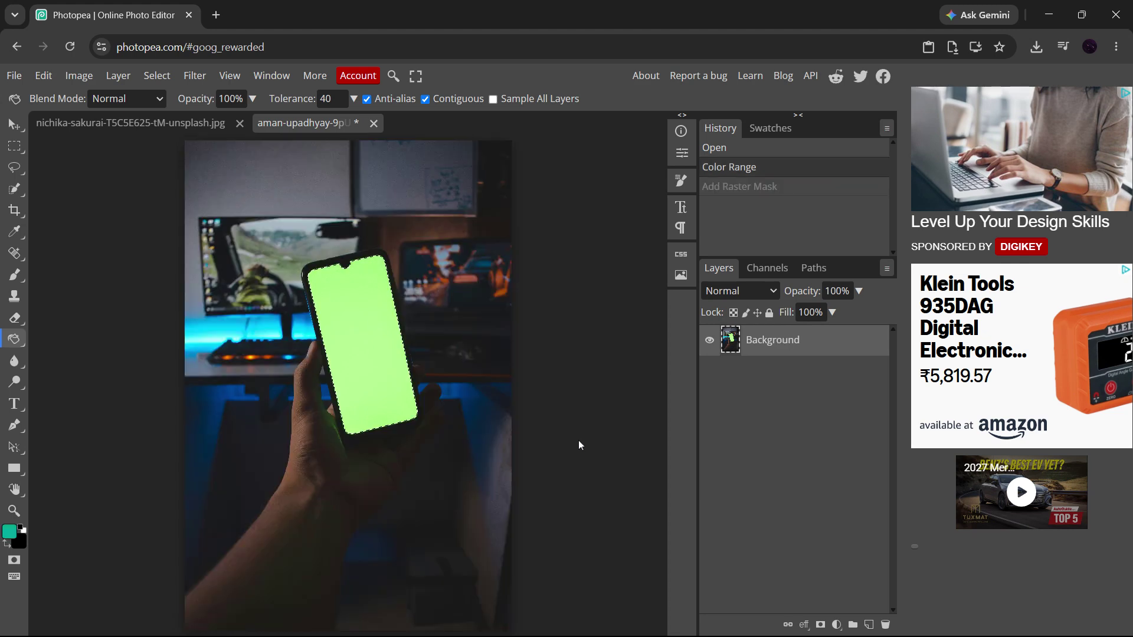
pyautogui.hotkey('ctrl', 'i')
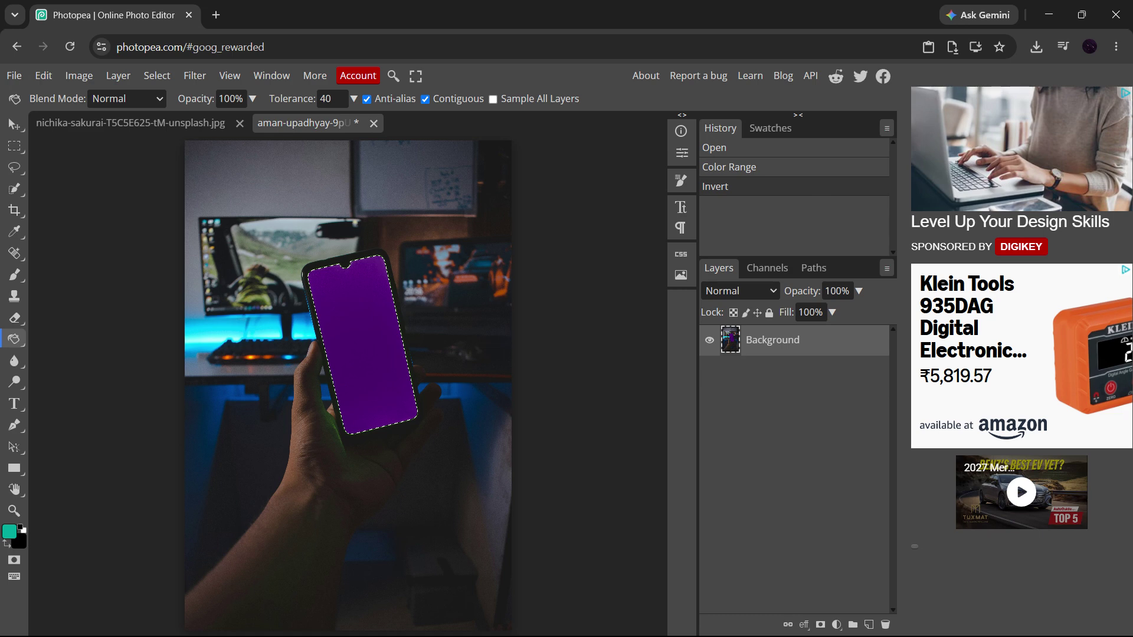
pyautogui.hotkey('ctrl', 'i')
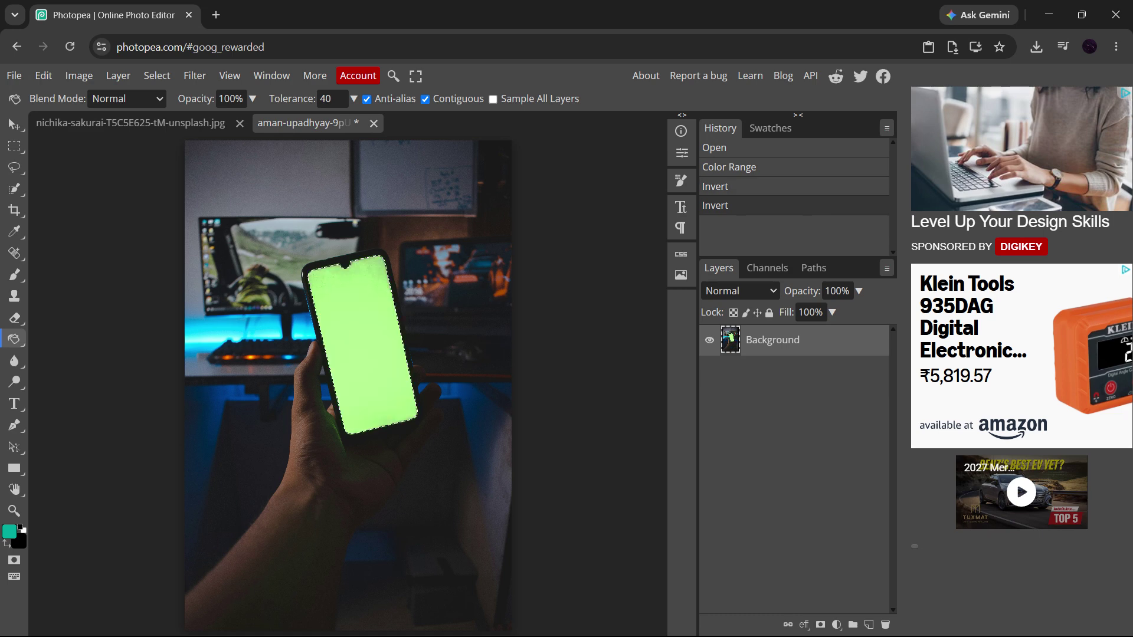
pyautogui.hotkey('ctrl', 'alt', 'i')
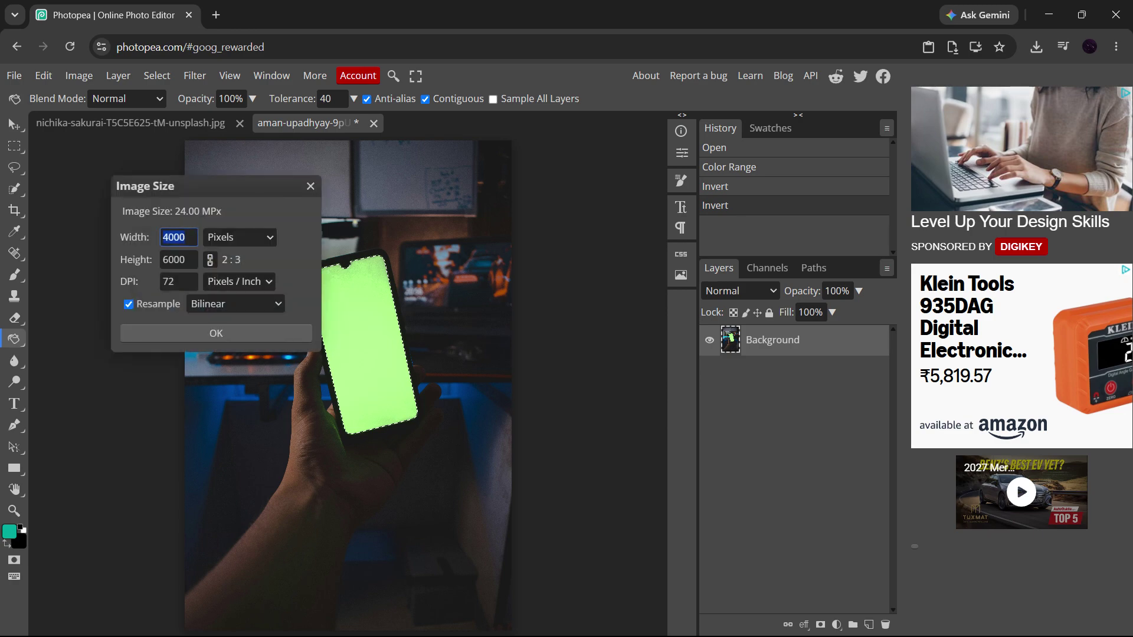
pyautogui.click(310, 186)
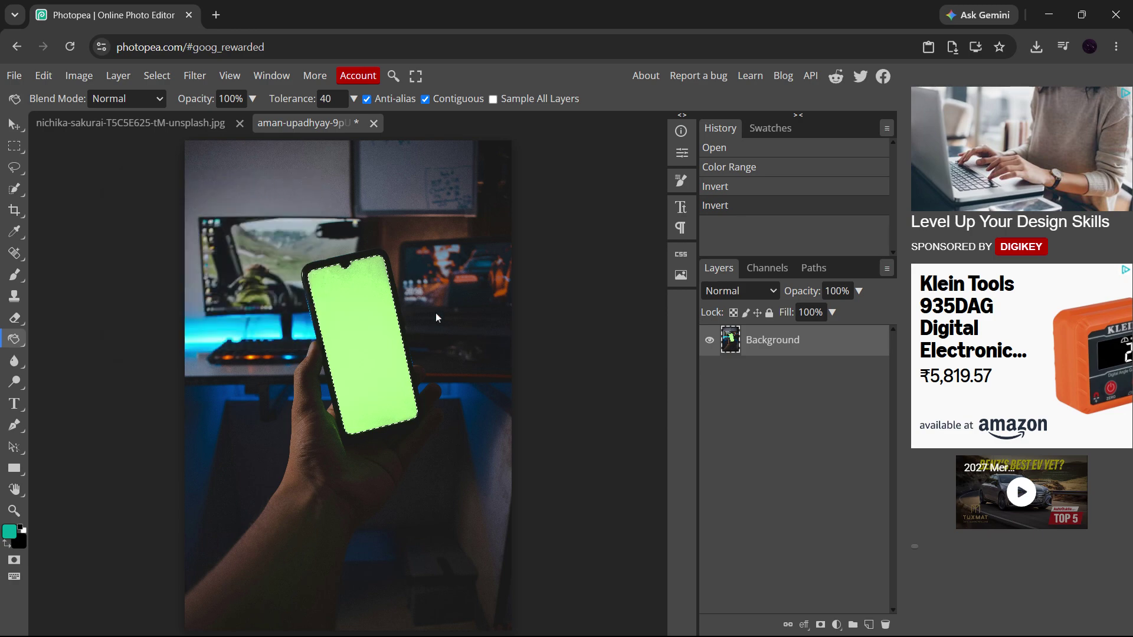
# Inverse the selection and add a raster mask to the Background layer that hides the phone's green screen
pyautogui.hotkey('ctrl', 'shift', 'i')
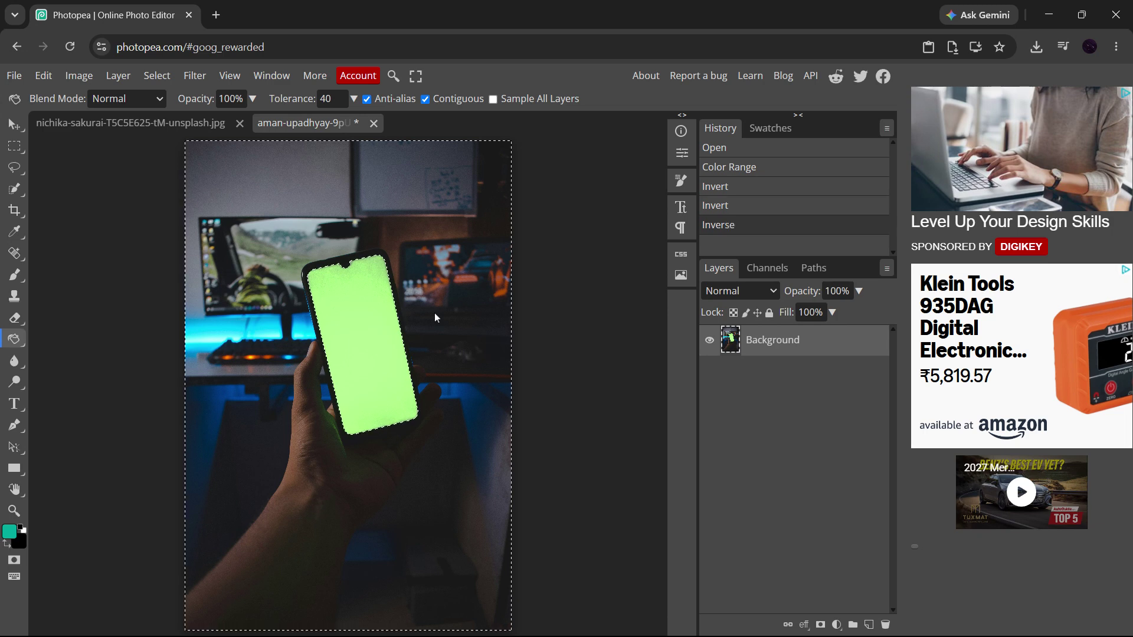
pyautogui.click(820, 624)
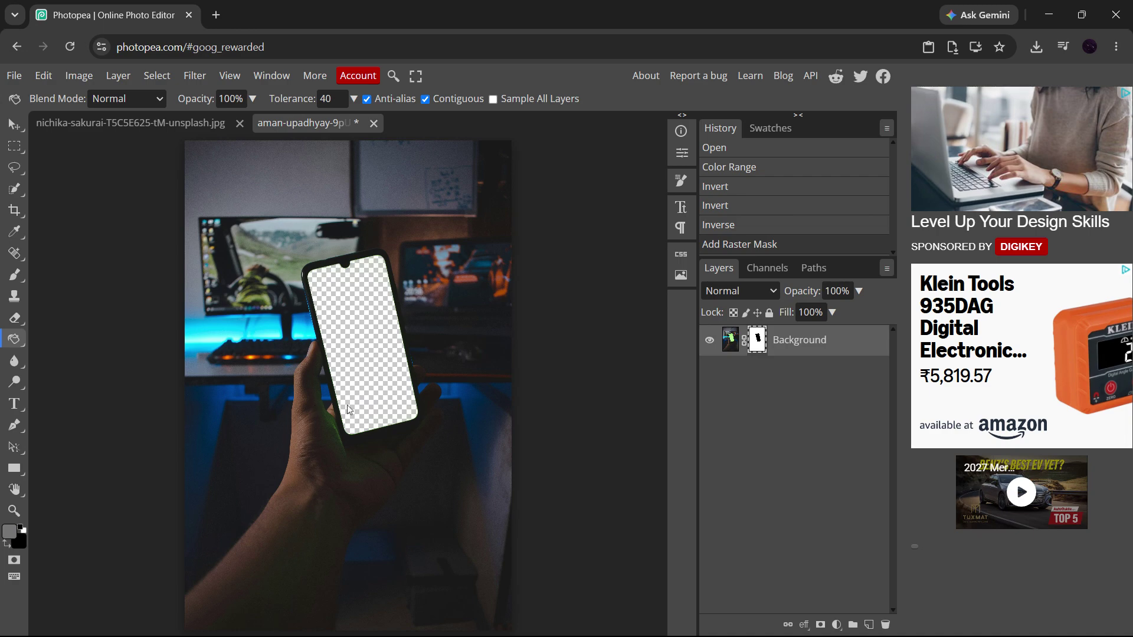
pyautogui.scroll(3, 341, 341)
pyautogui.scroll(3, 391, 319)
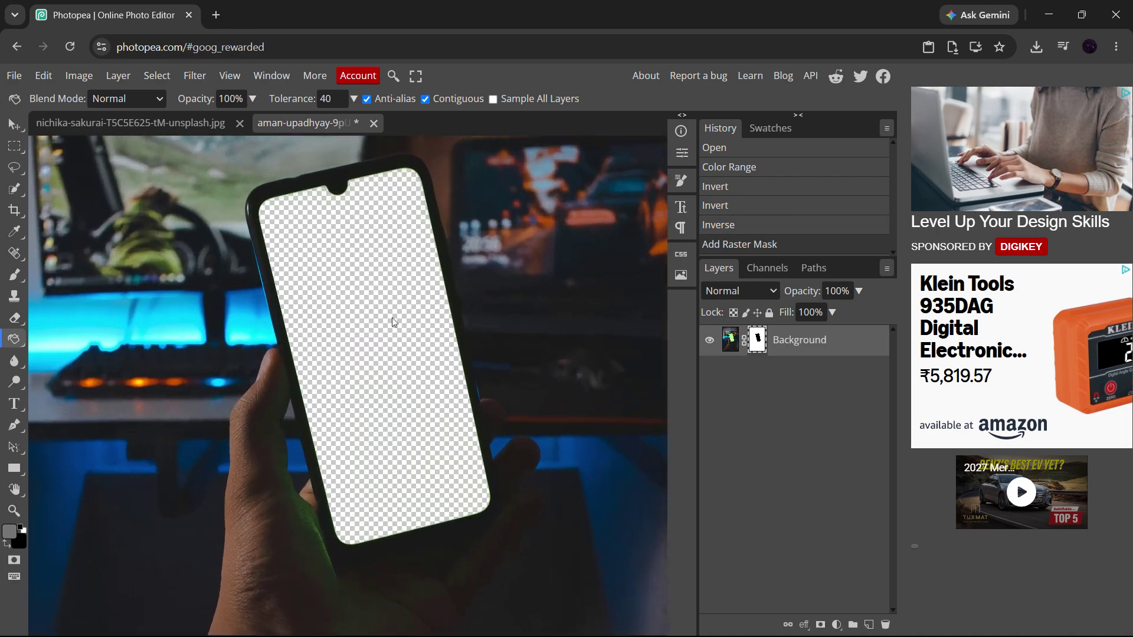
pyautogui.scroll(3, 342, 542)
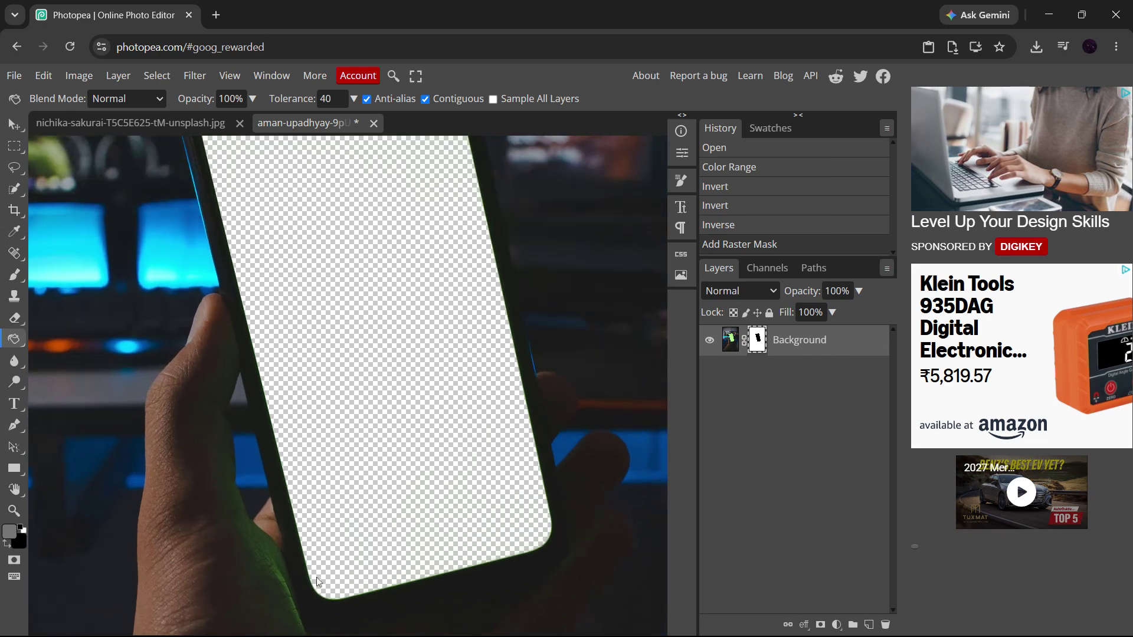
pyautogui.scroll(-2, 316, 583)
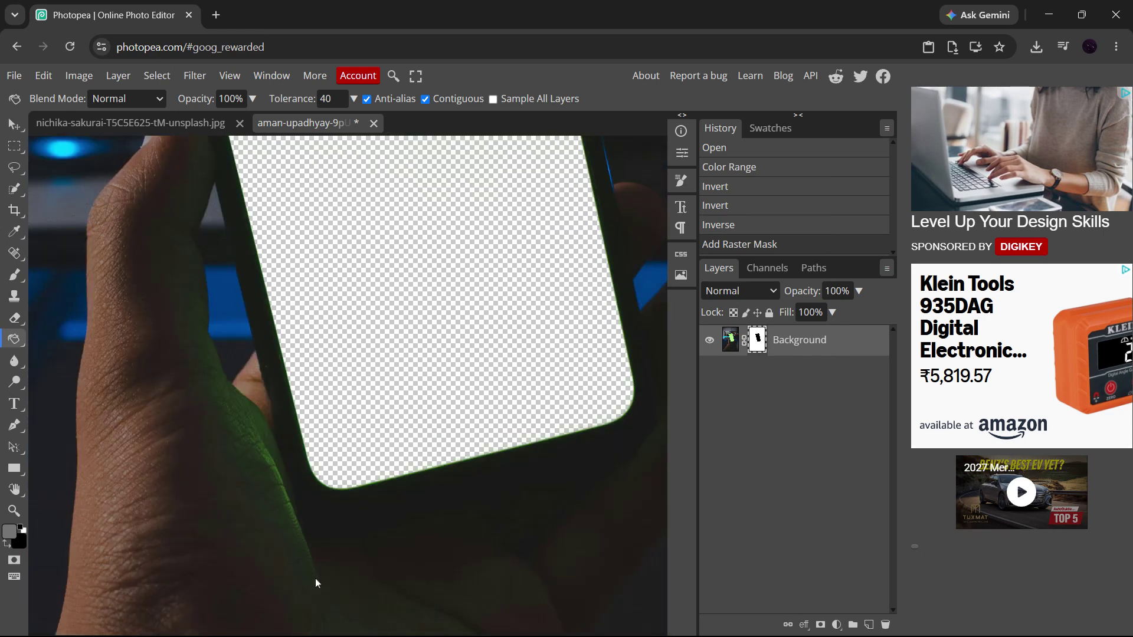
pyautogui.scroll(-3, 348, 476)
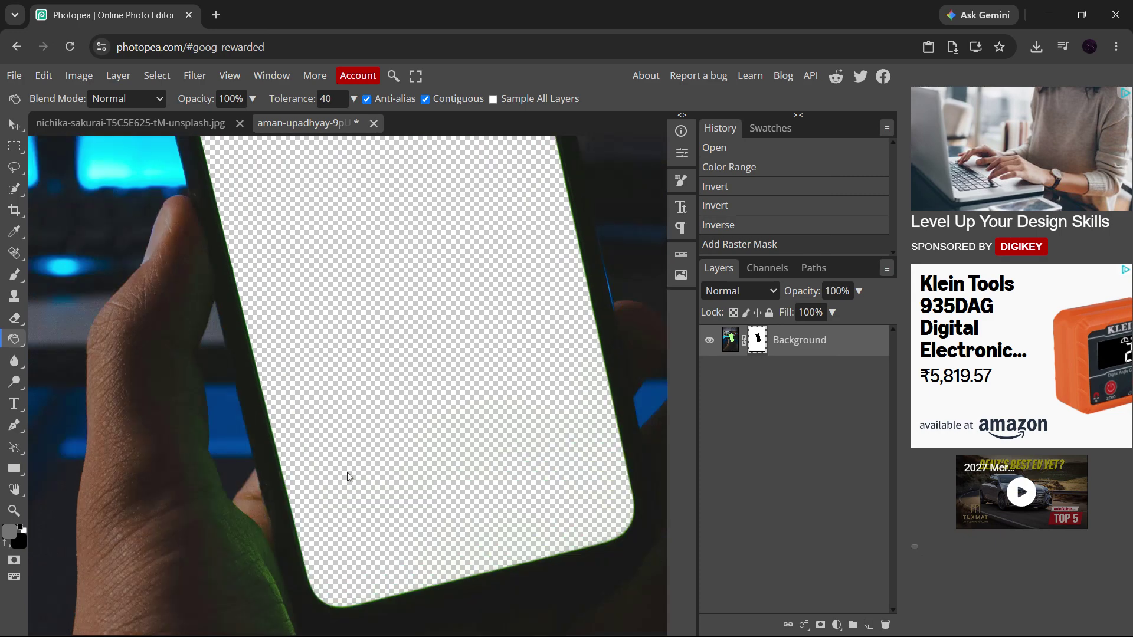
pyautogui.scroll(2, 348, 476)
pyautogui.hotkey('ctrl', '0')
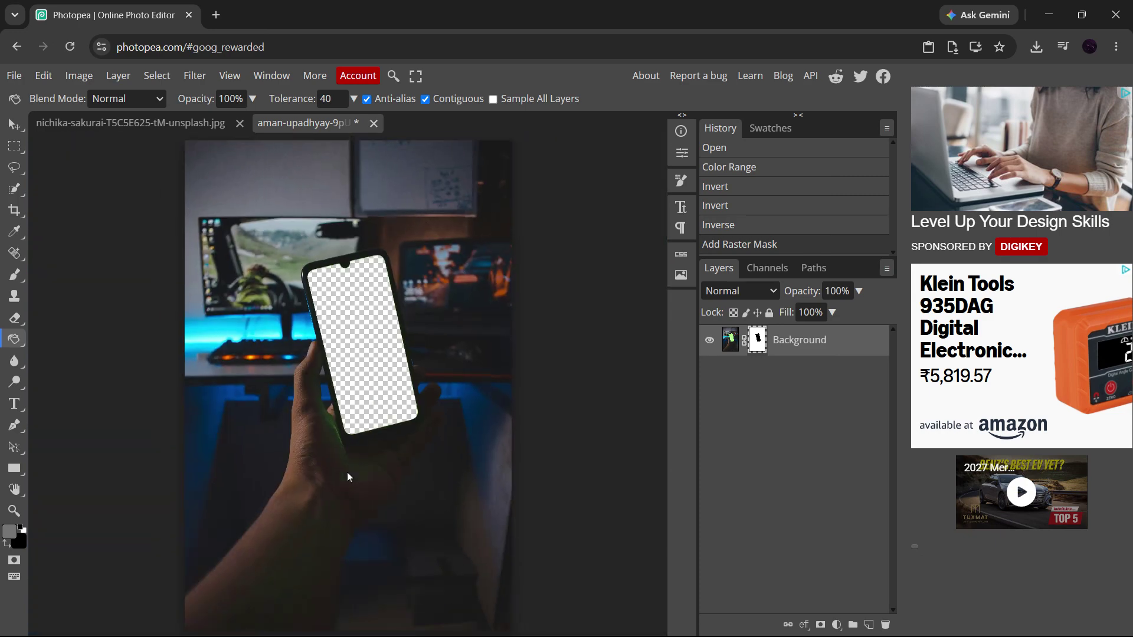